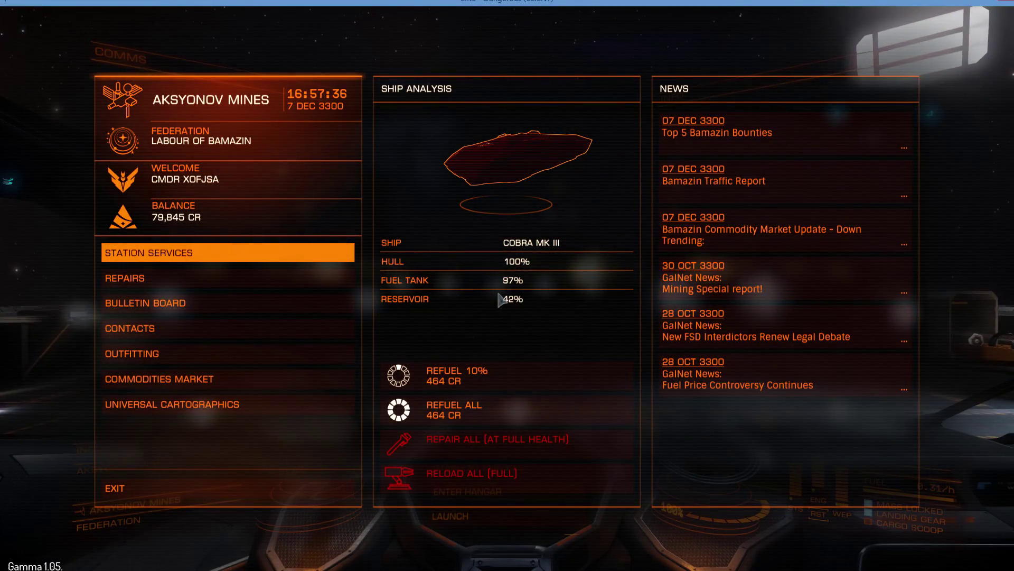
# Refuel All at Starport Services in the orange HUD, then exit to the cockpit view
pyautogui.click(465, 410)
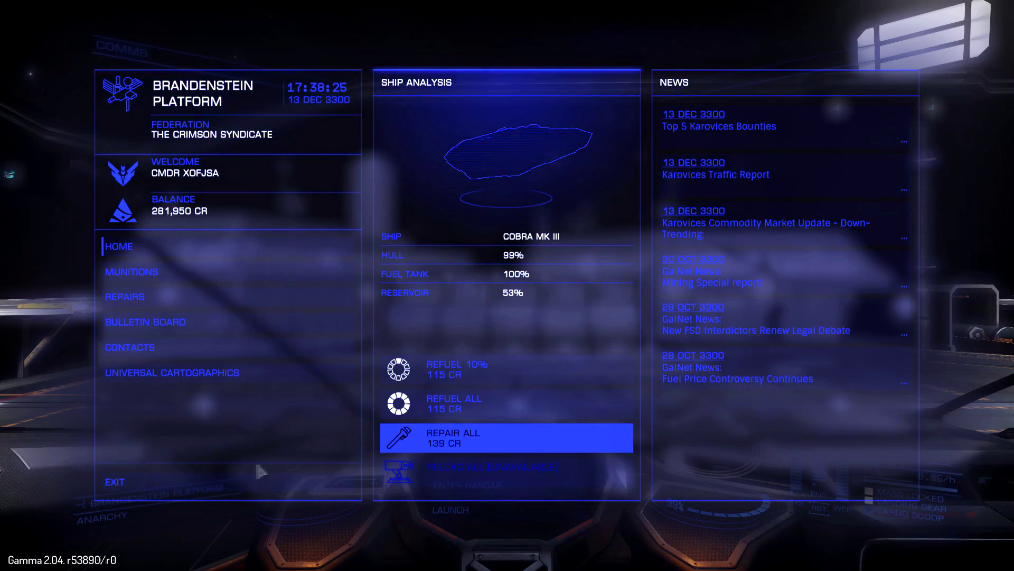
pyautogui.click(249, 481)
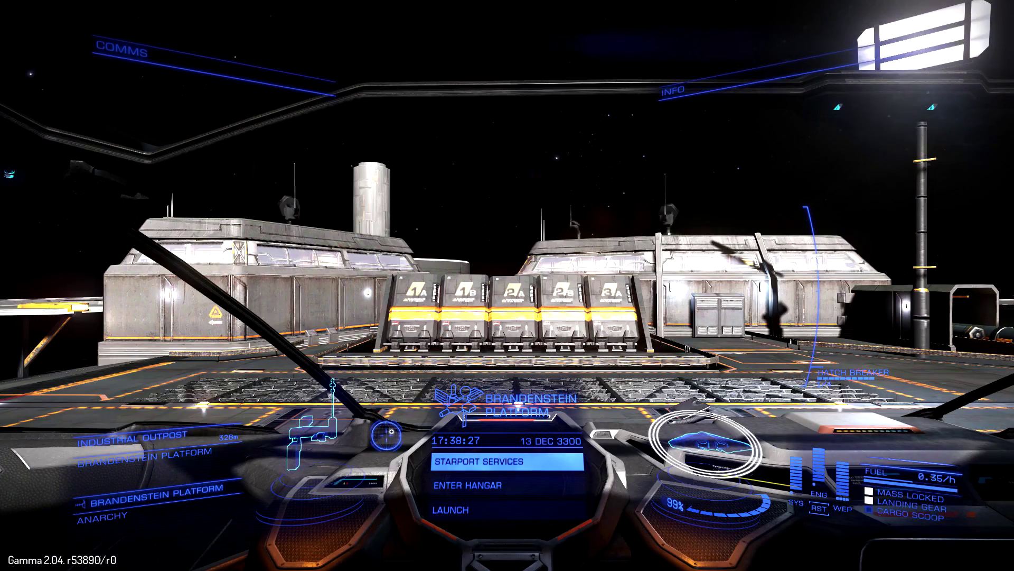
# Show the blue HUD on the left Navigation panel and Galaxy Map, then return to the cockpit
pyautogui.press('1')
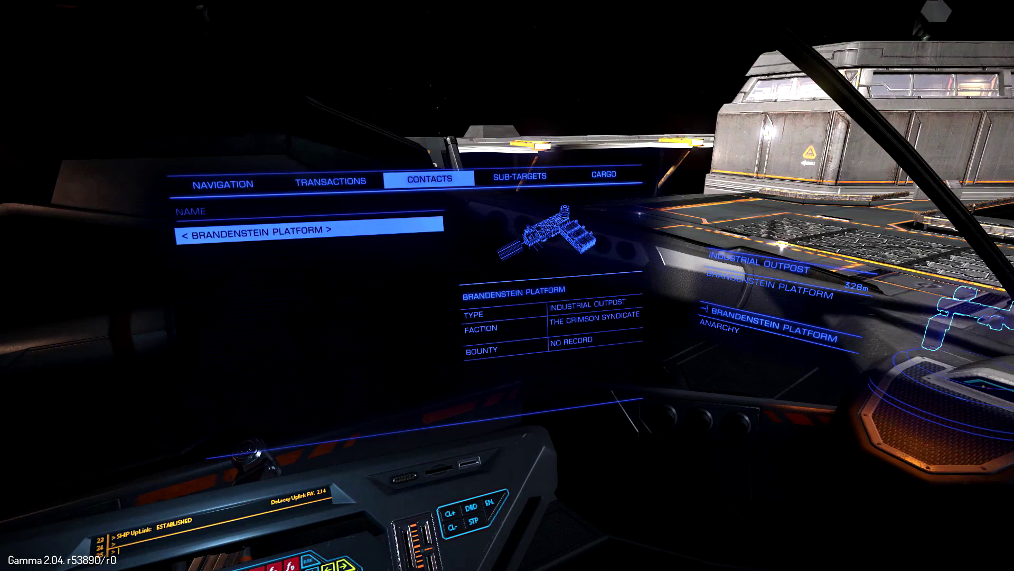
pyautogui.press('q')
pyautogui.press('q')
pyautogui.press('space')
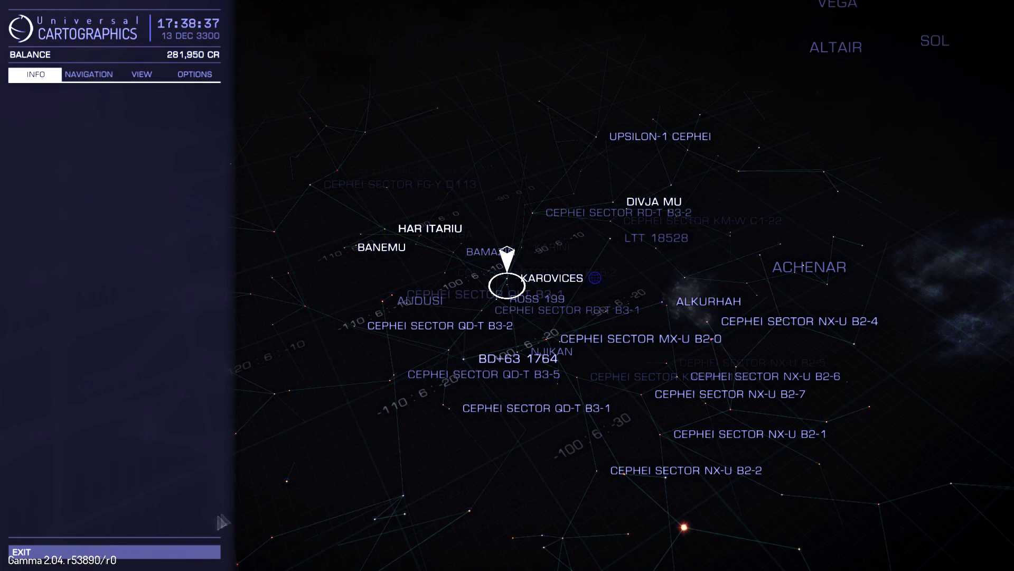
pyautogui.click(180, 556)
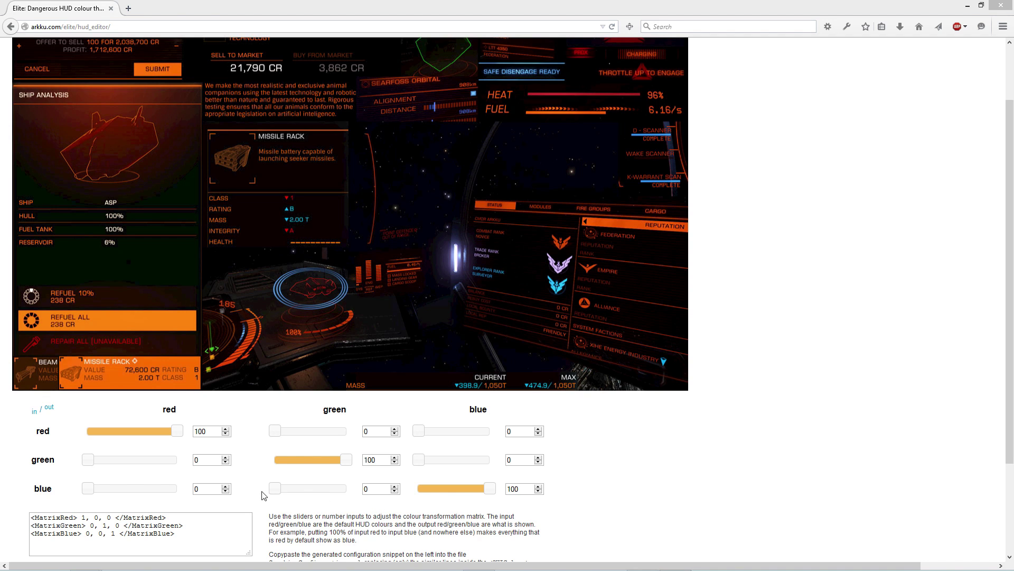
# Set the blue row's green and red outputs to 100 and the red row's red to 1
pyautogui.moveTo(275, 490); pyautogui.dragTo(357, 496)
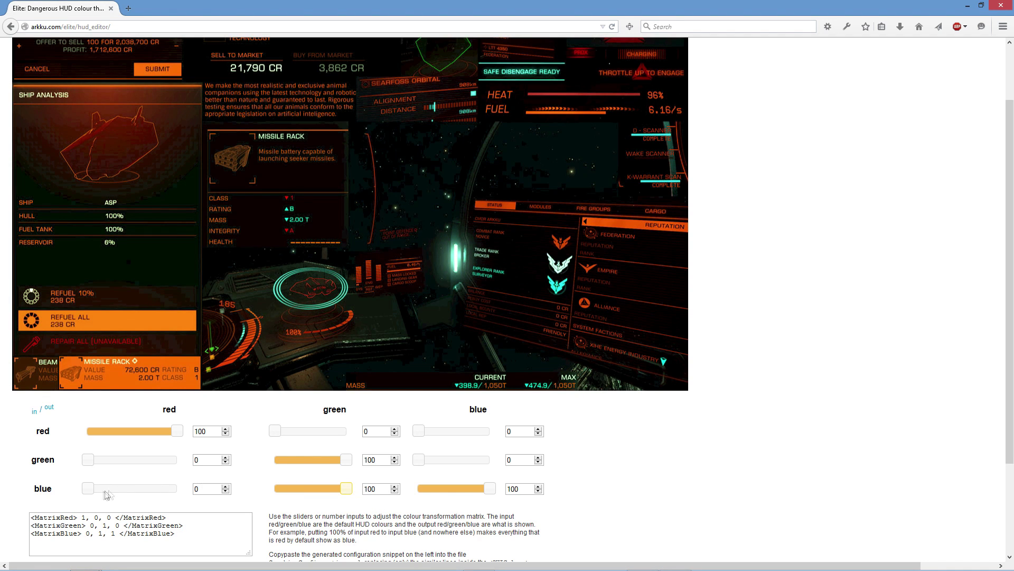
pyautogui.moveTo(89, 488); pyautogui.dragTo(179, 489)
pyautogui.moveTo(176, 437); pyautogui.dragTo(88, 437)
# Set the green row's red, green and blue values to 30, 30 and 40
pyautogui.moveTo(346, 466); pyautogui.dragTo(185, 461)
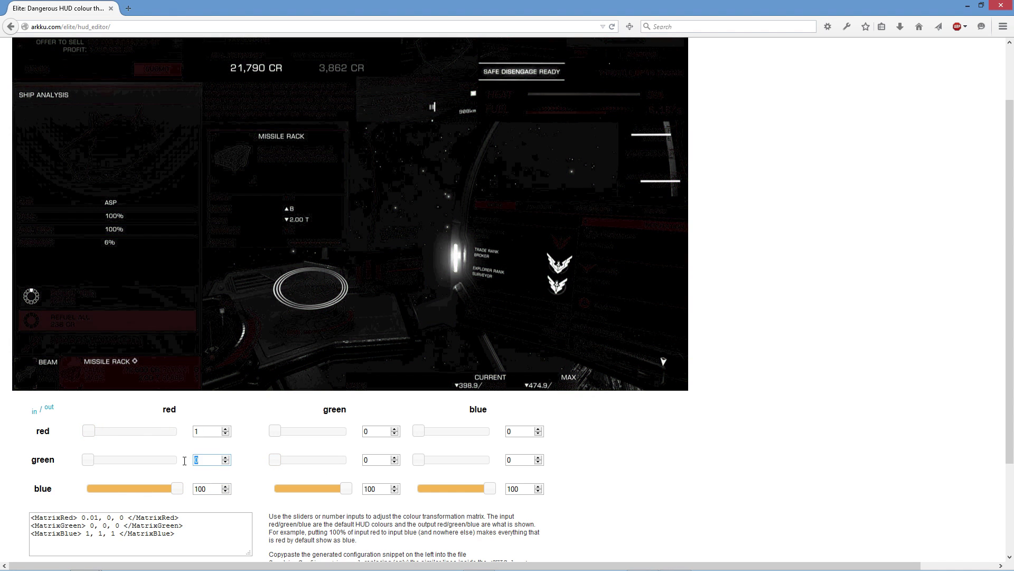
pyautogui.write('3')
pyautogui.moveTo(378, 461); pyautogui.dragTo(362, 463)
pyautogui.write('3')
pyautogui.moveTo(203, 460); pyautogui.dragTo(137, 465)
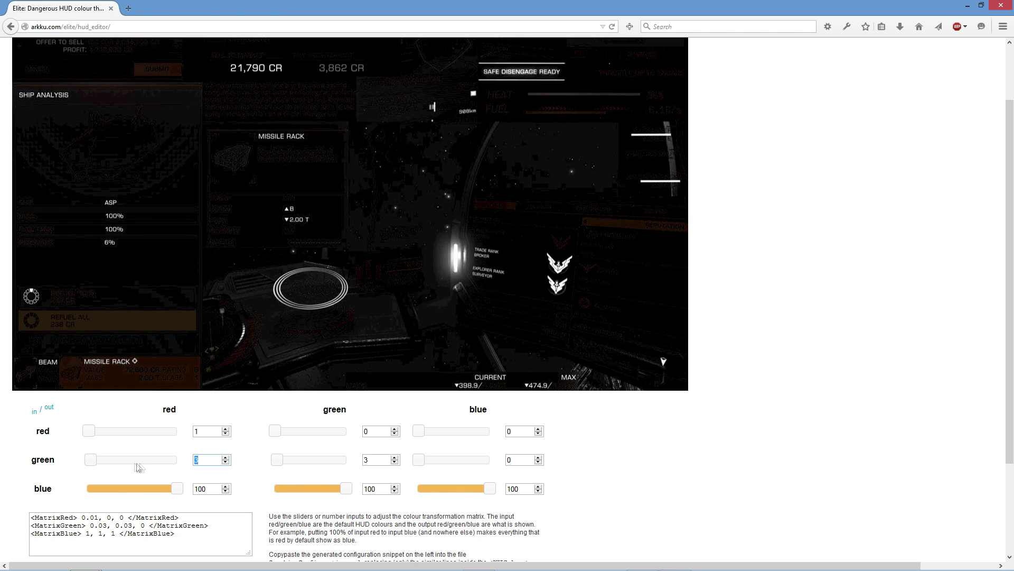
pyautogui.write('30')
pyautogui.moveTo(376, 460); pyautogui.dragTo(342, 459)
pyautogui.write('30')
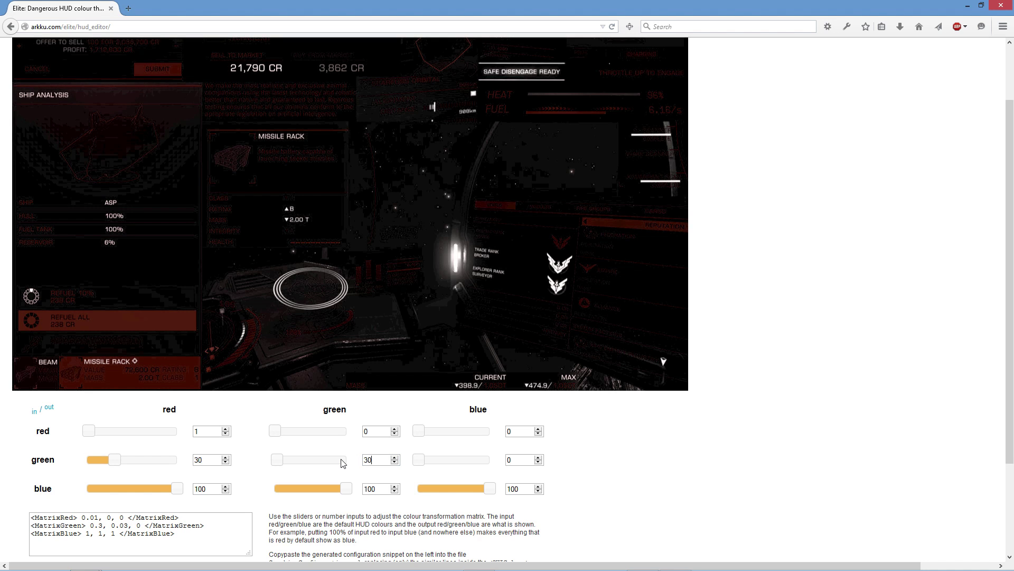
pyautogui.moveTo(514, 461); pyautogui.dragTo(487, 459)
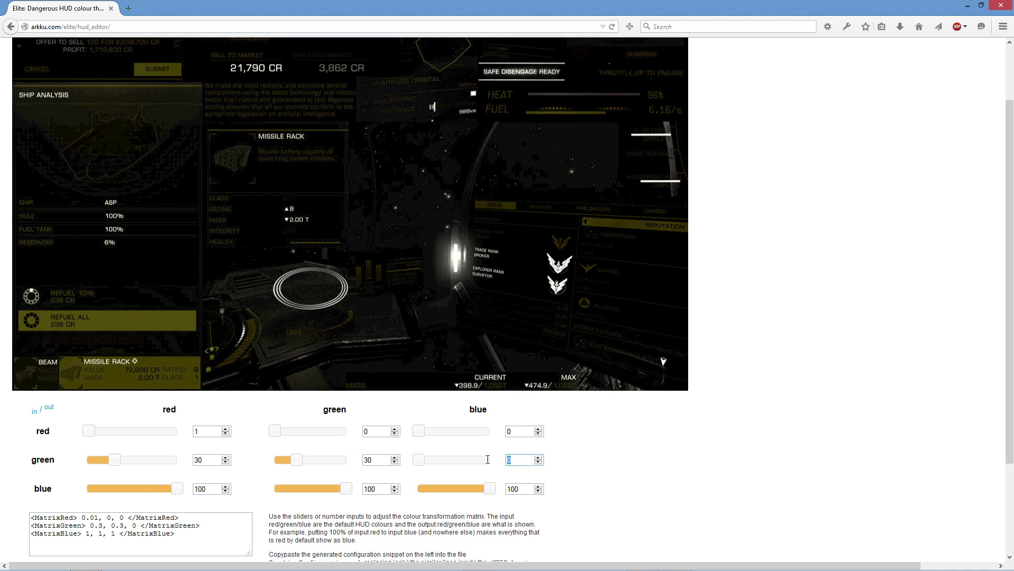
pyautogui.write('40')
# Set the red row's blue value to 90 and green value to 10
pyautogui.doubleClick(517, 432)
pyautogui.write('90')
pyautogui.doubleClick(370, 432)
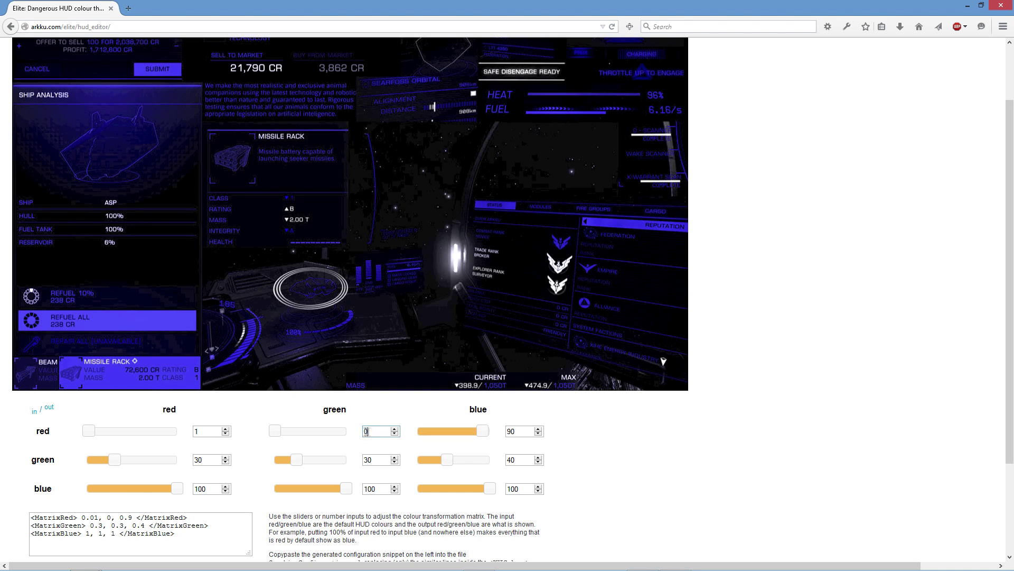
pyautogui.write('10')
pyautogui.click(657, 464)
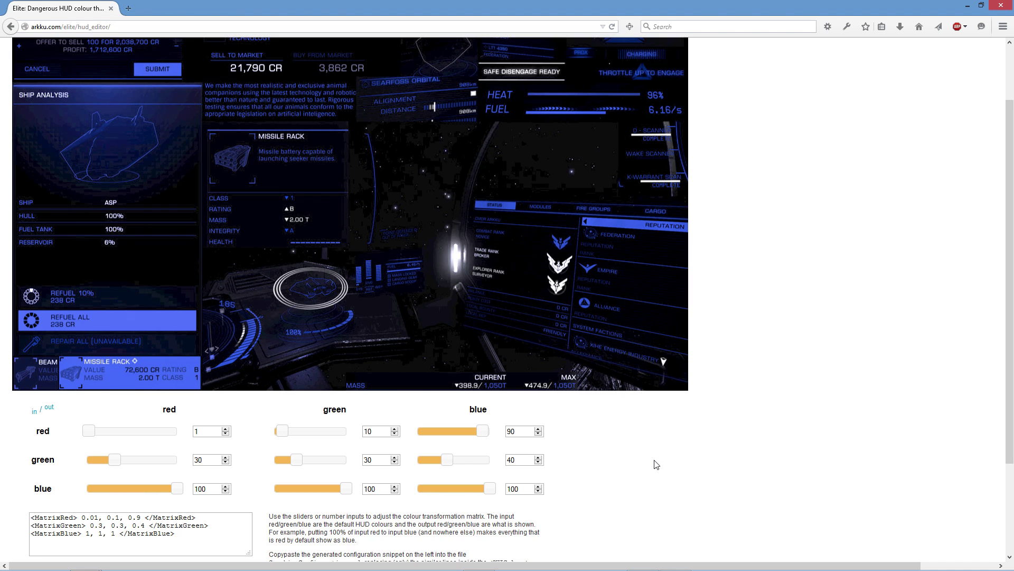
# Open File Explorer at This PC from the taskbar over the HUD editor
pyautogui.moveTo(536, 568)
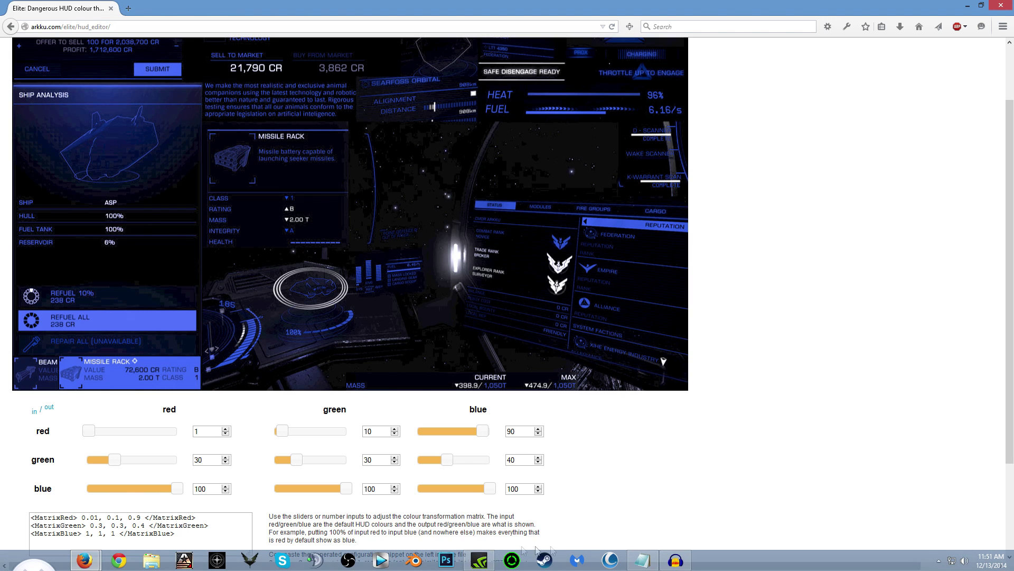
pyautogui.click(152, 561)
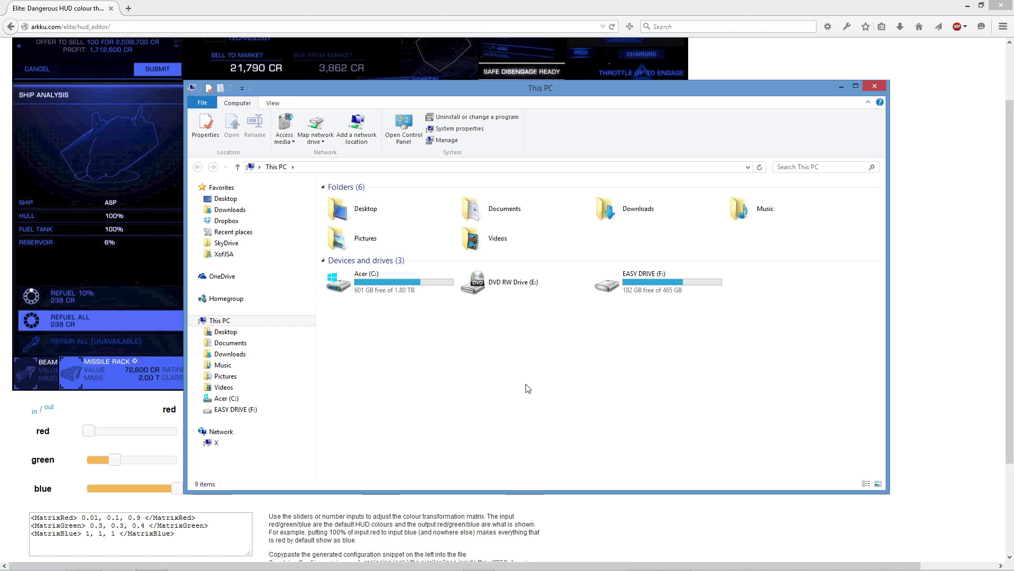
# Bring up the Notepad notes on GraphicsConfiguration.xml folder paths, then minimise them
pyautogui.moveTo(581, 559)
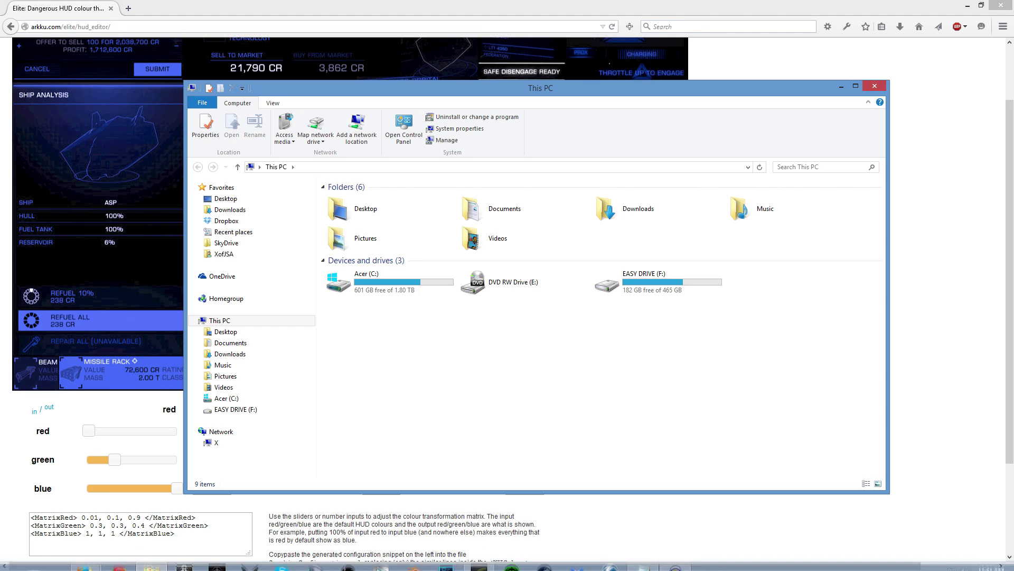
pyautogui.click(642, 560)
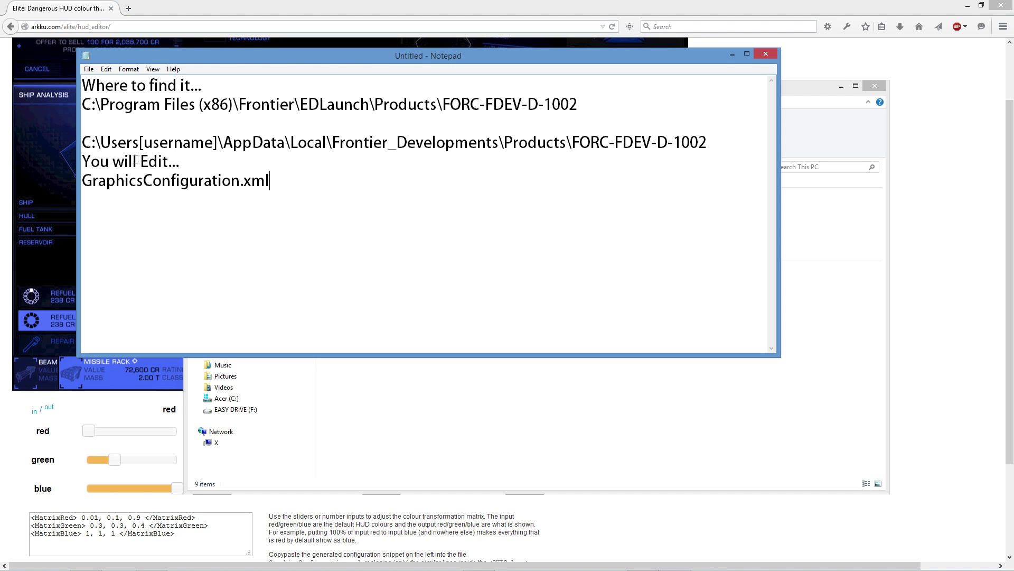
pyautogui.click(732, 55)
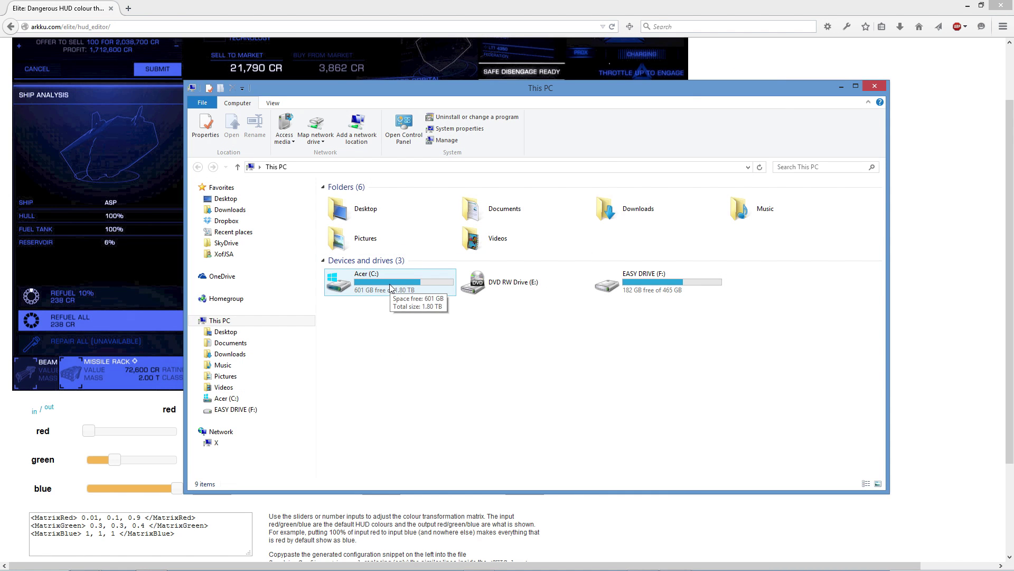
# Browse Acer (C:) > Program Files (x86) > Frontier > EDLaunch, then recall the path notes
pyautogui.doubleClick(400, 282)
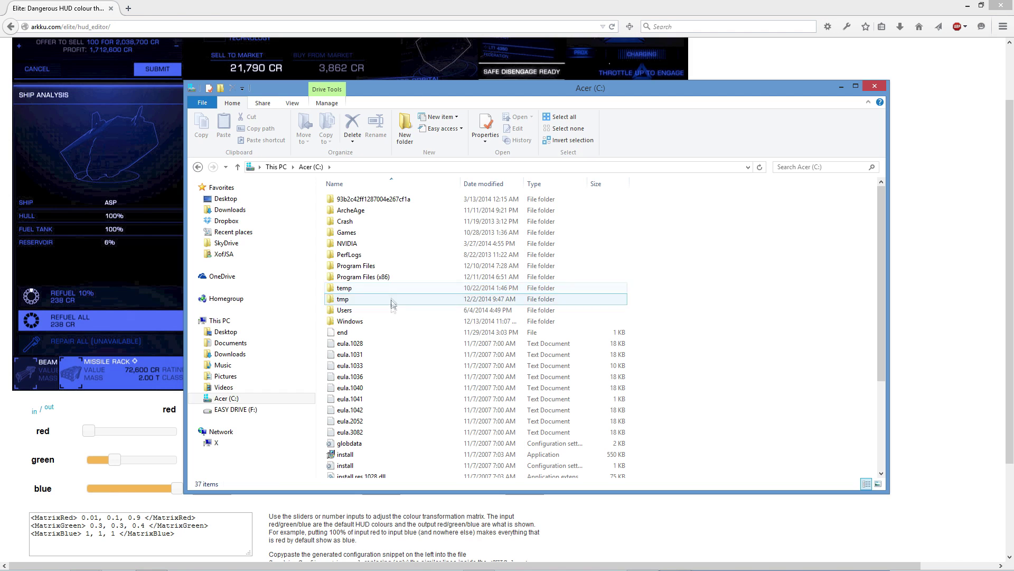
pyautogui.doubleClick(373, 277)
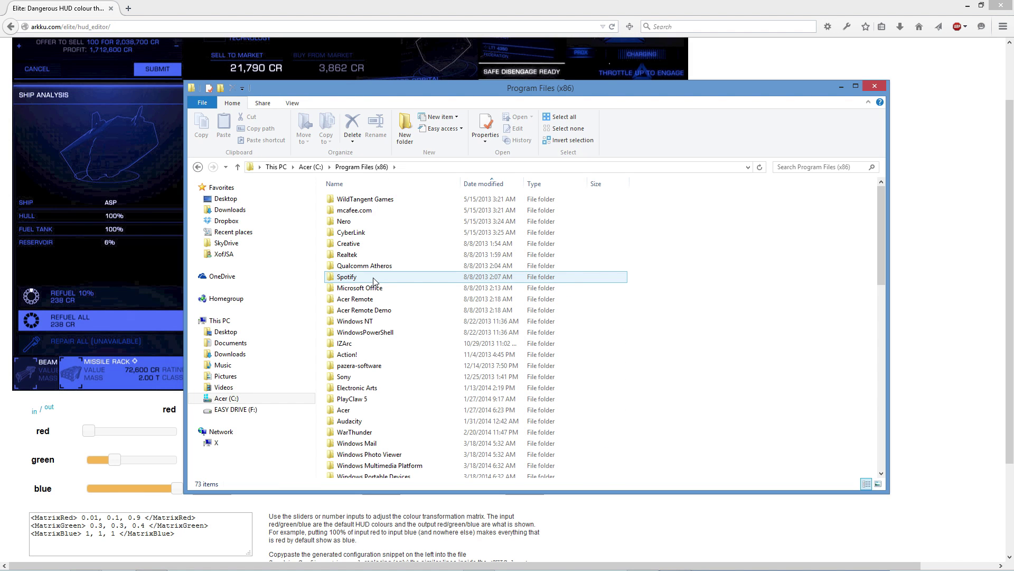
pyautogui.scroll(-3, 385, 322)
pyautogui.scroll(-3, 395, 366)
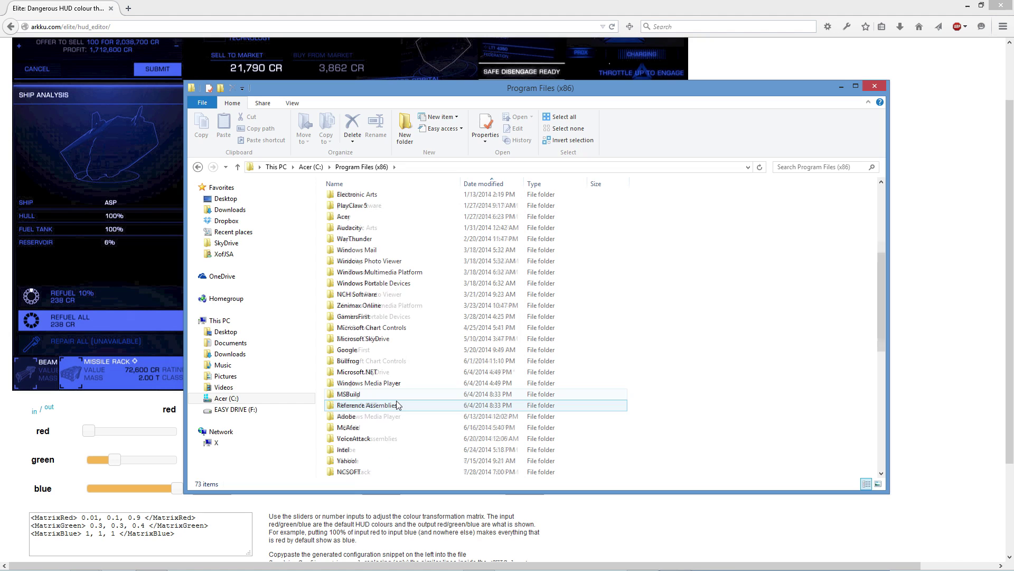
pyautogui.scroll(-2, 362, 455)
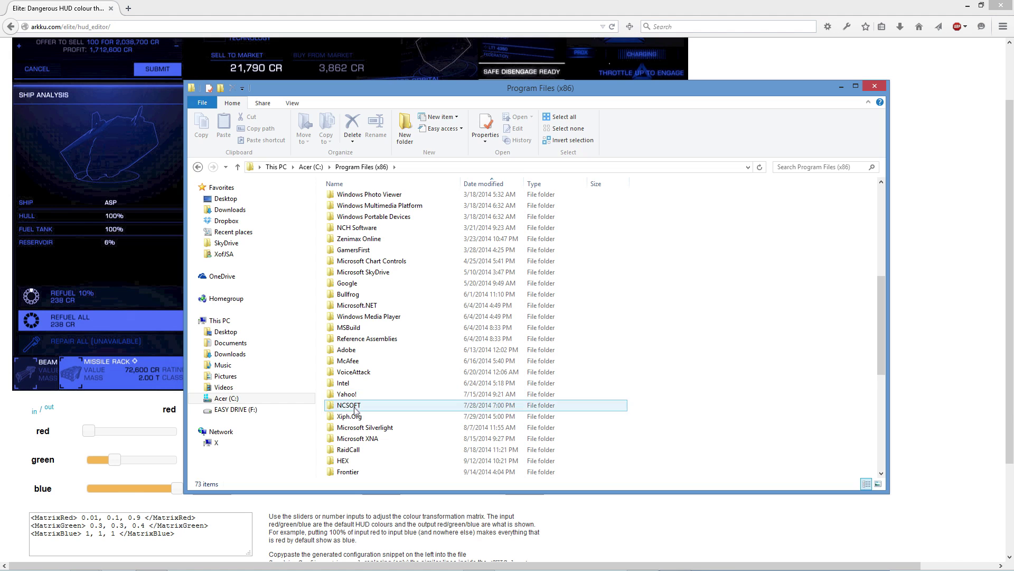
pyautogui.scroll(-2, 362, 456)
pyautogui.scroll(-2, 362, 458)
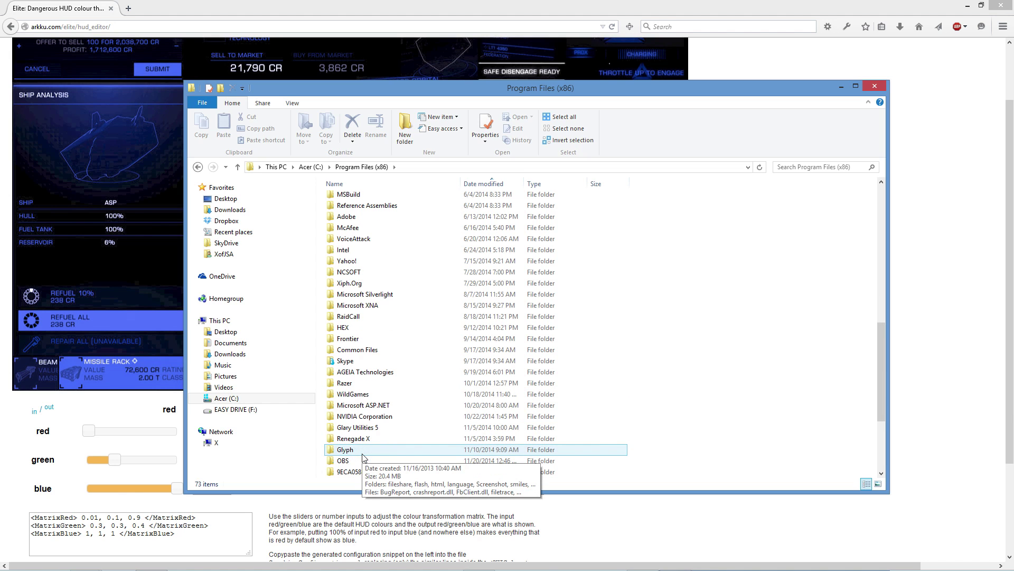
pyautogui.scroll(-2, 368, 476)
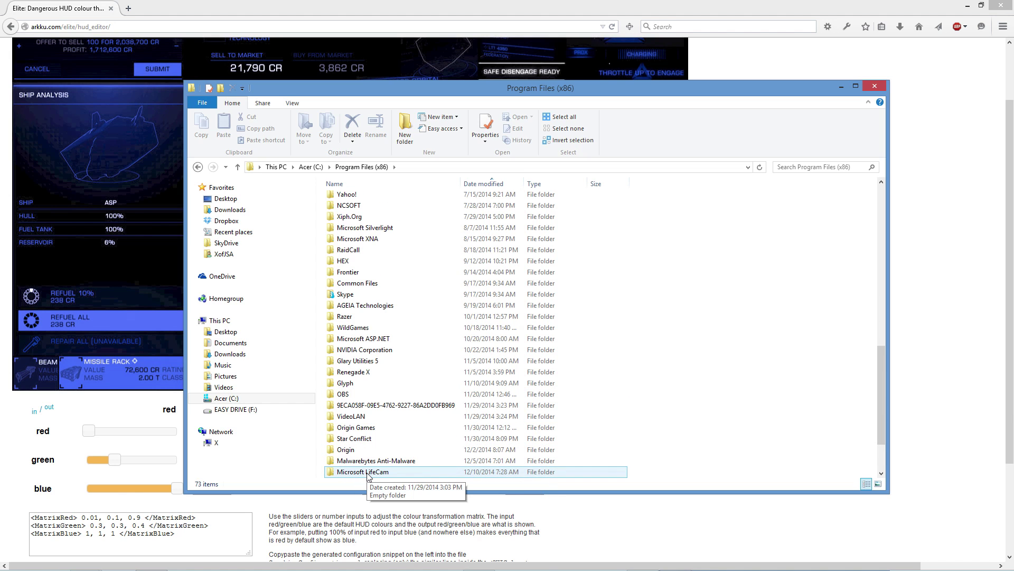
pyautogui.doubleClick(347, 272)
pyautogui.doubleClick(342, 201)
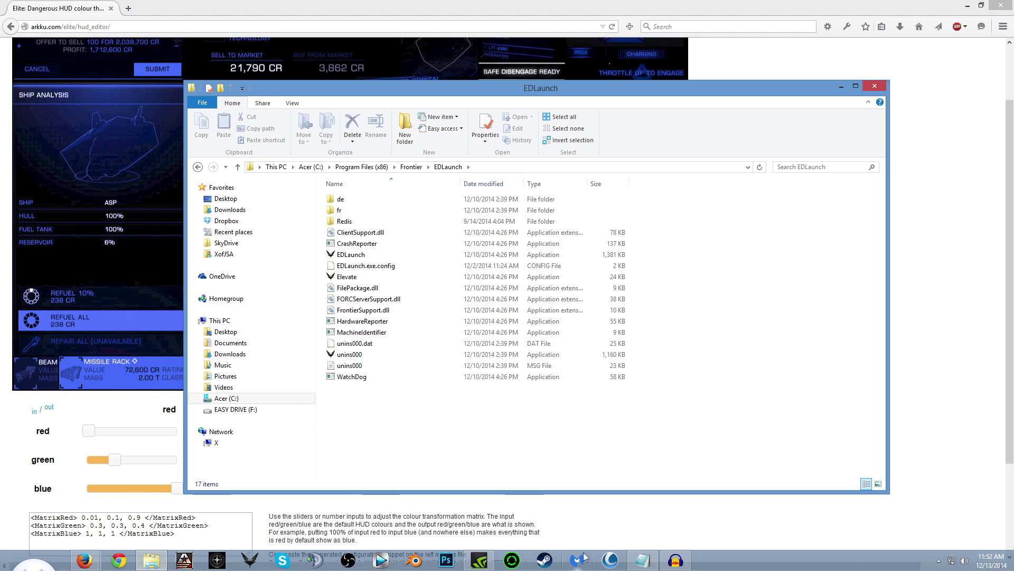
pyautogui.click(642, 560)
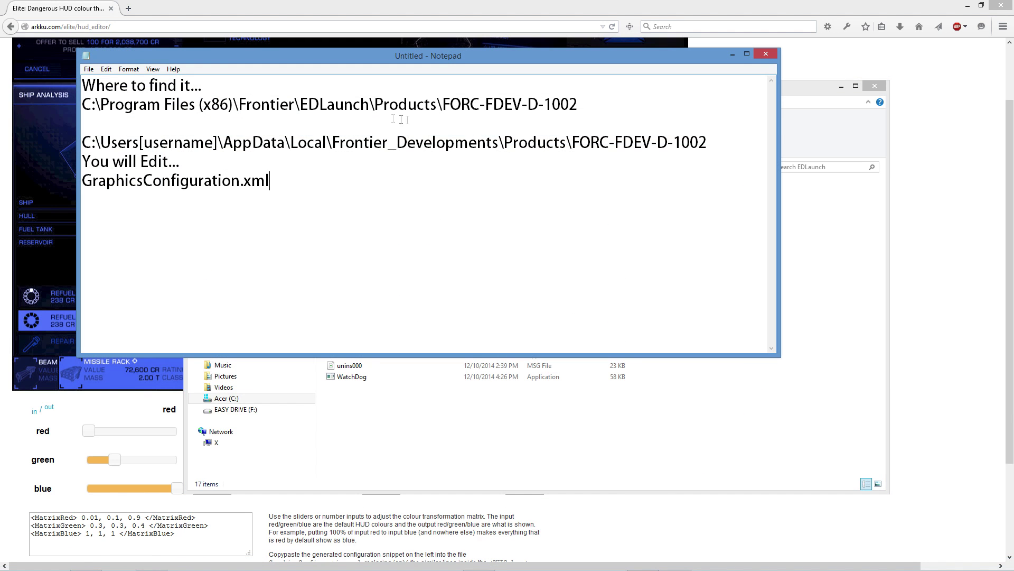
# Jump via address history to the FORC-FDEV-D-1002 folder and select GraphicsConfiguration
pyautogui.click(733, 55)
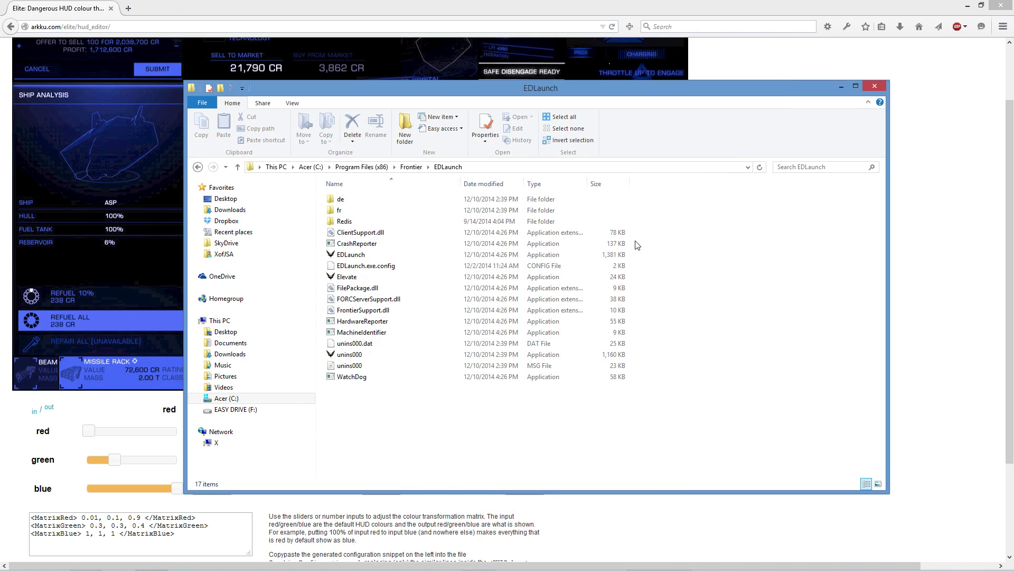
pyautogui.click(226, 256)
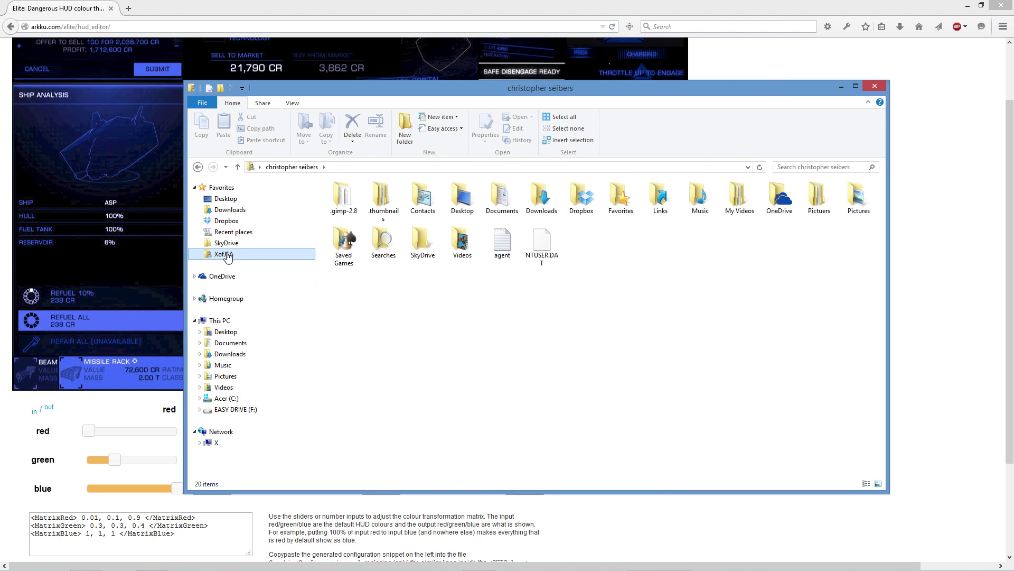
pyautogui.click(748, 166)
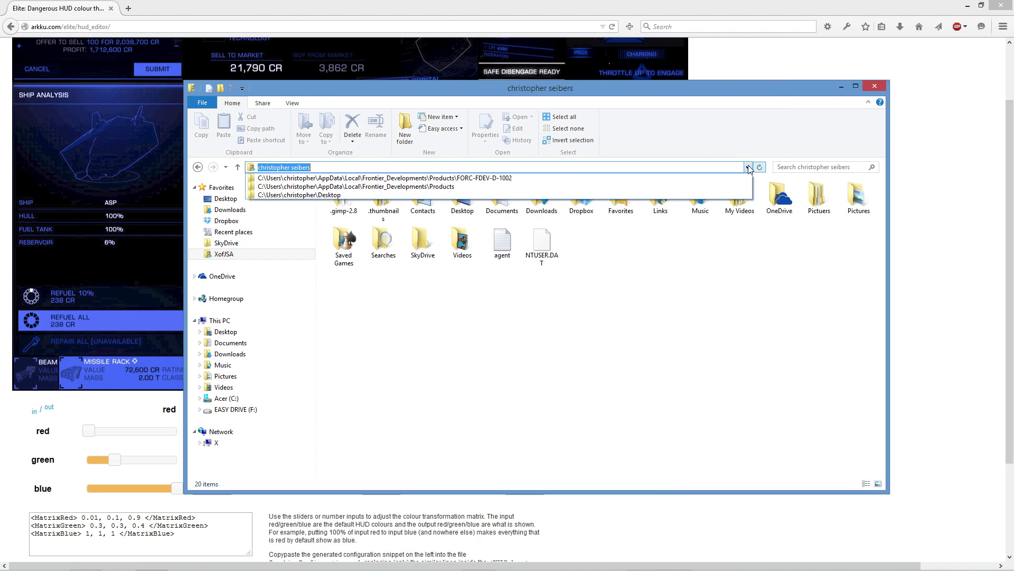
pyautogui.click(568, 183)
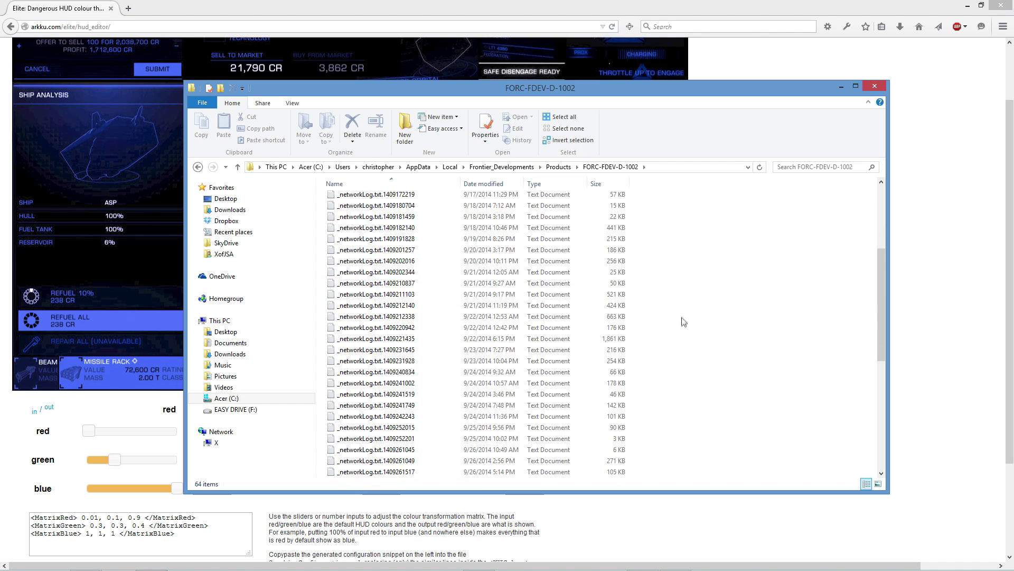
pyautogui.scroll(-8, 687, 339)
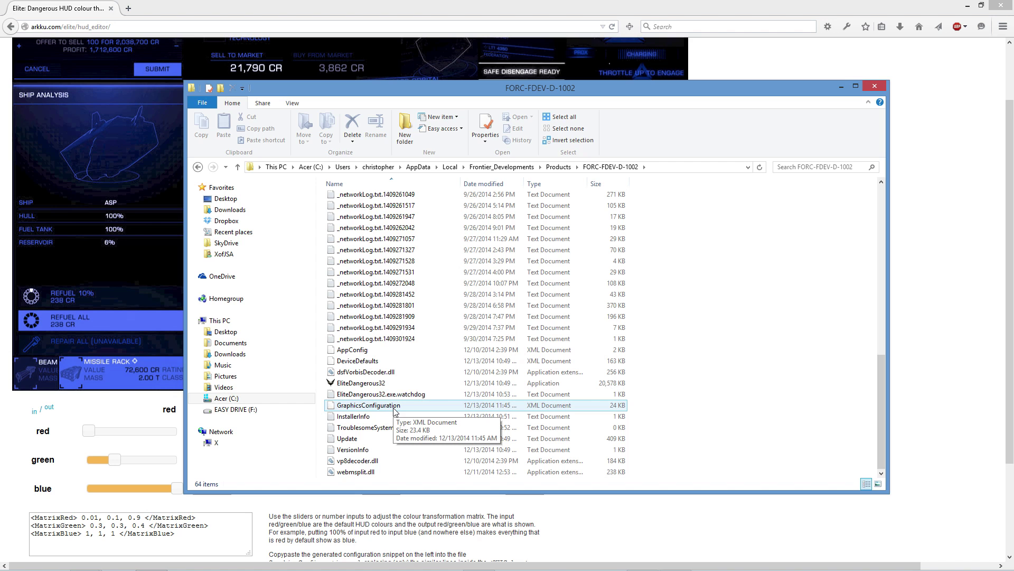
pyautogui.click(394, 406)
# Open GraphicsConfiguration with Notepad and scroll to the GUIColour Default block
pyautogui.rightClick(394, 407)
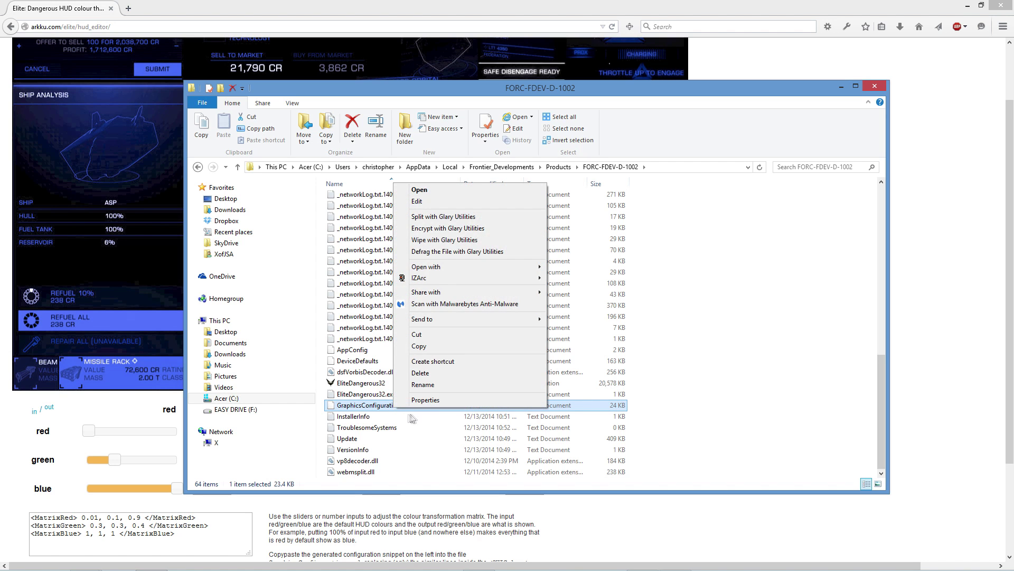
pyautogui.moveTo(442, 267)
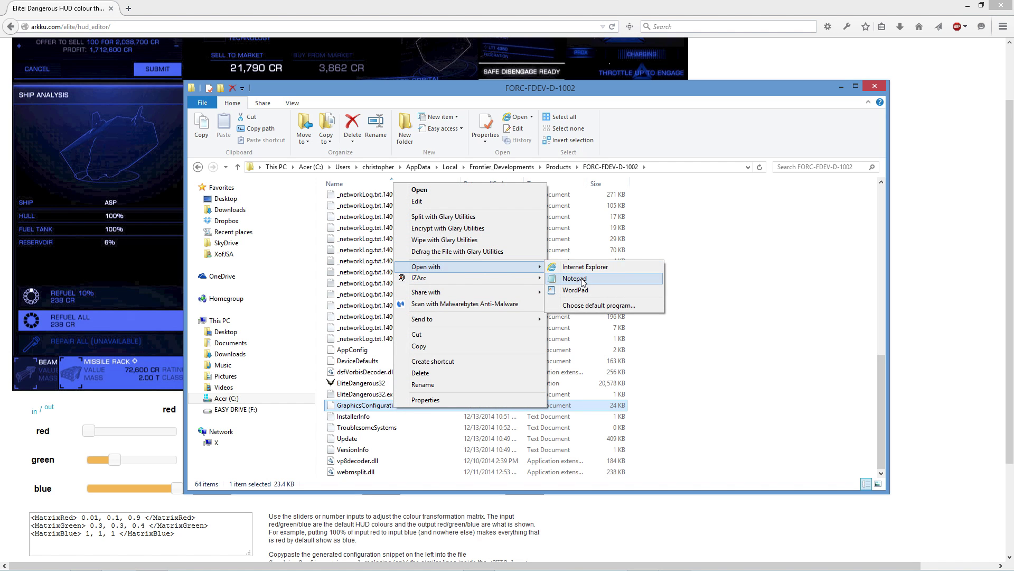
pyautogui.click(579, 279)
pyautogui.scroll(-3, 582, 278)
pyautogui.scroll(-10, 583, 279)
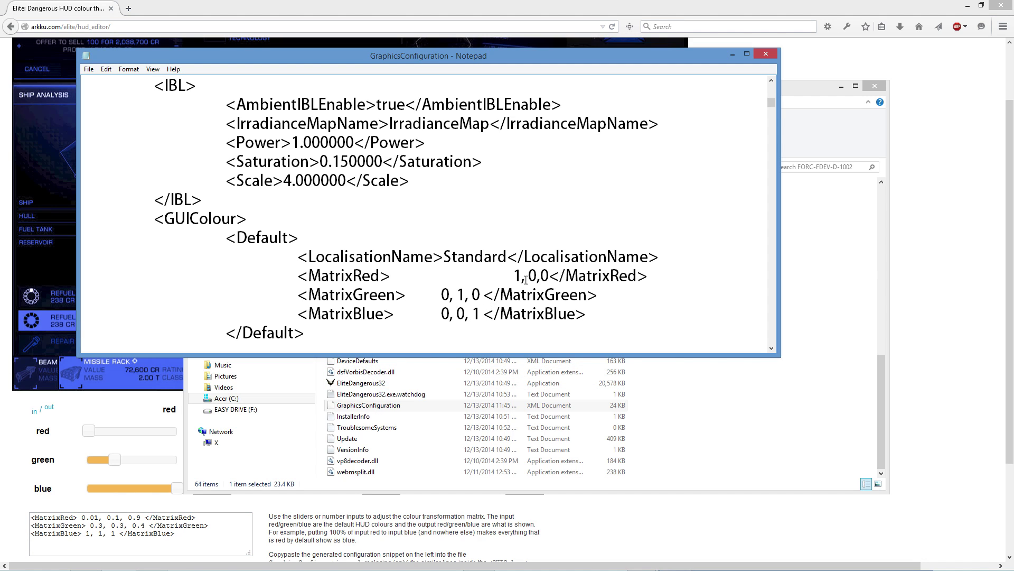
# Change MatrixRed to 0, 0.1, .9
pyautogui.moveTo(520, 276); pyautogui.dragTo(512, 276)
pyautogui.write('0')
pyautogui.moveTo(541, 275); pyautogui.dragTo(536, 275)
pyautogui.write('.1')
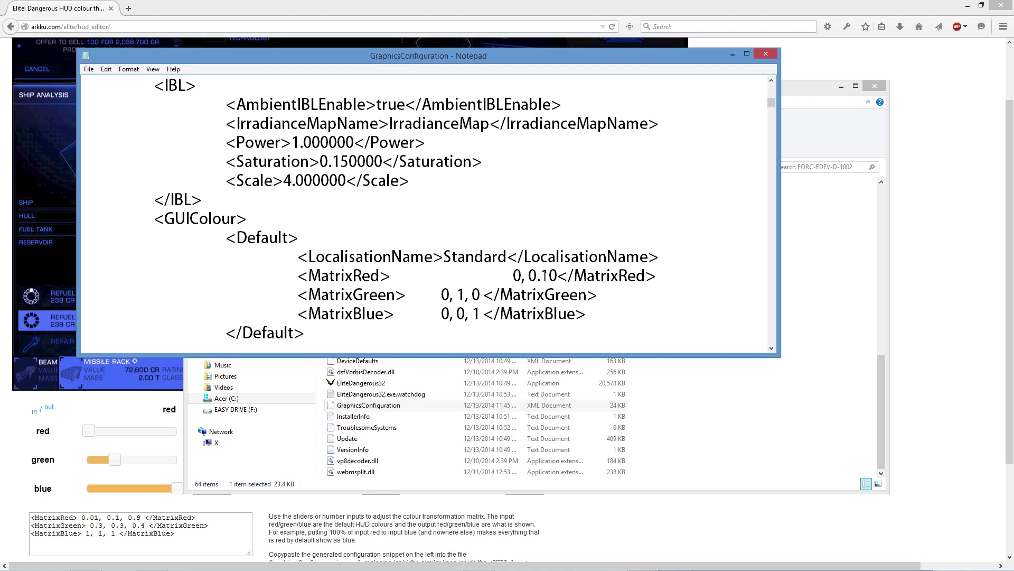
pyautogui.write(',')
pyautogui.hotkey('shift', 'Right')
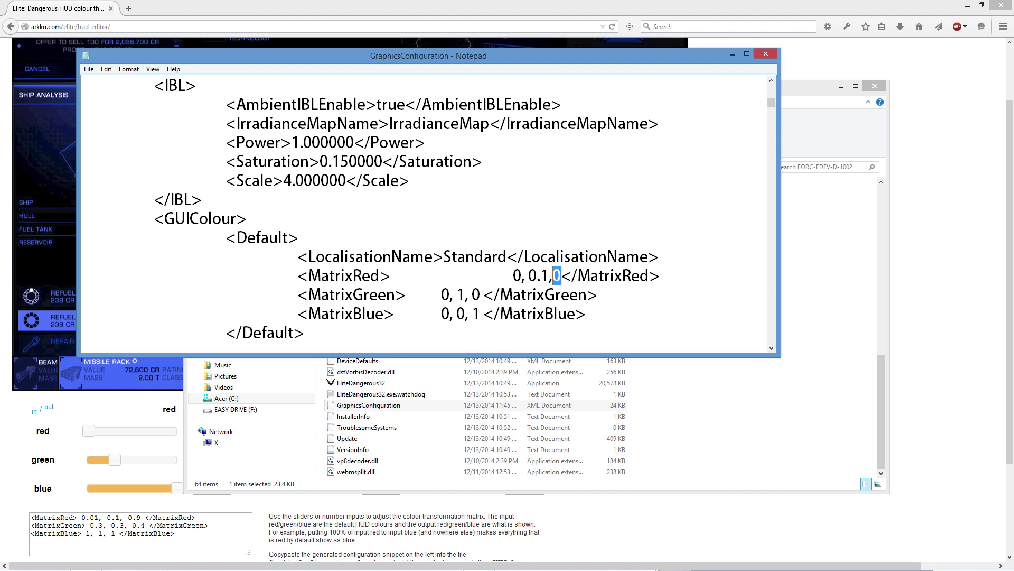
pyautogui.write('.9')
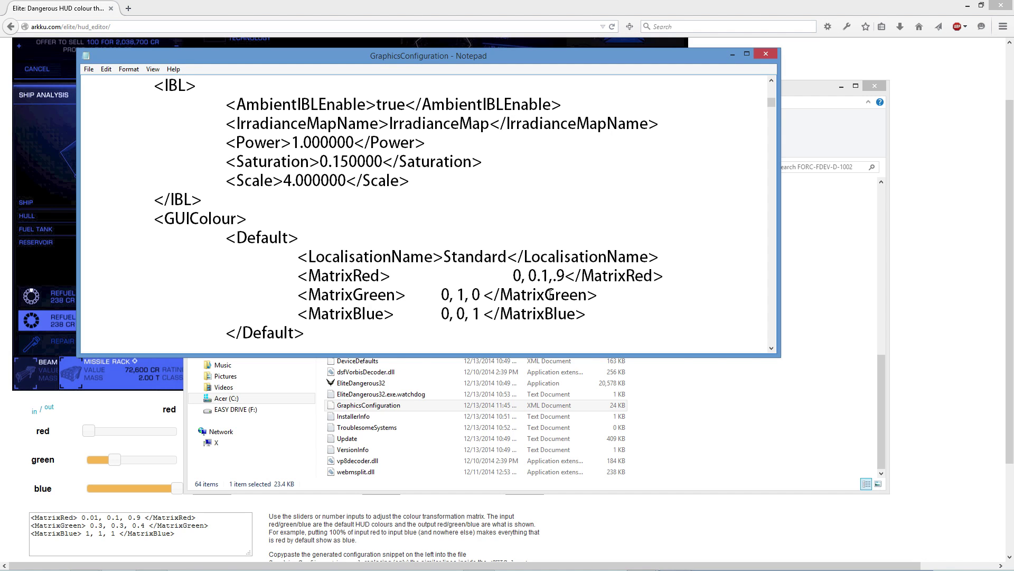
# Change MatrixGreen to .3, .3, .4
pyautogui.press('Down')
pyautogui.hotkey('ctrl', 'Left')
pyautogui.hotkey('ctrl', 'Left')
pyautogui.hotkey('ctrl', 'Left')
pyautogui.hotkey('ctrl', 'Left')
pyautogui.hotkey('ctrl', 'Left')
pyautogui.hotkey('ctrl', 'Left')
pyautogui.hotkey('shift', 'Right')
pyautogui.write('.3')
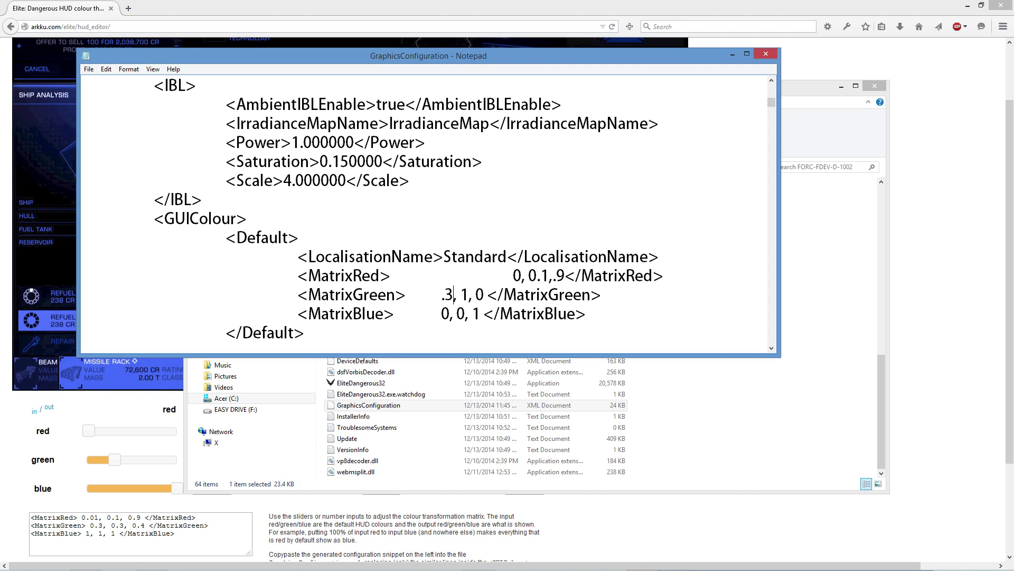
pyautogui.doubleClick(468, 293)
pyautogui.write('.3')
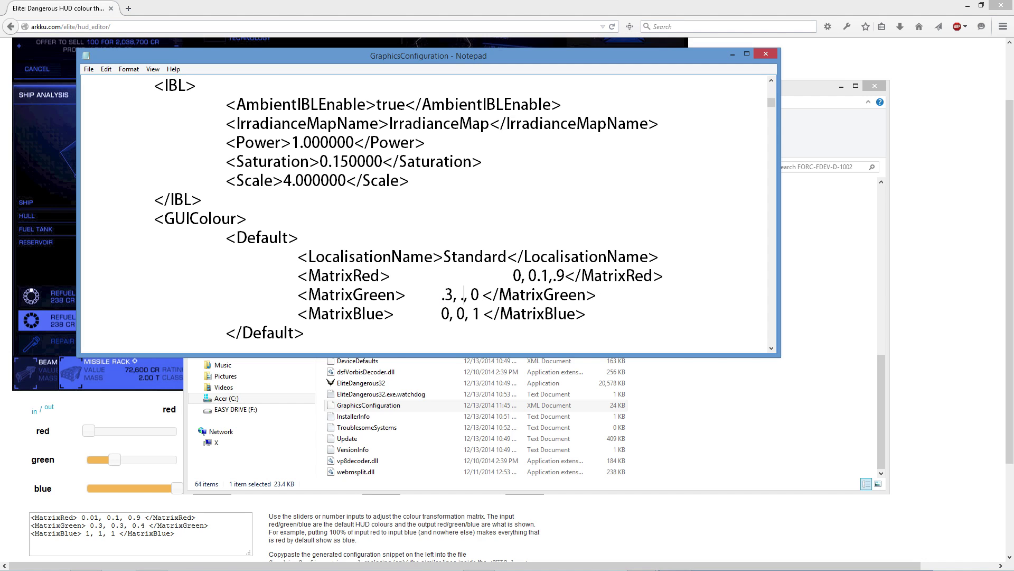
pyautogui.doubleClick(481, 294)
pyautogui.write('.4')
# Change MatrixBlue's first and middle values to 1, giving 1, 1, 1
pyautogui.doubleClick(461, 314)
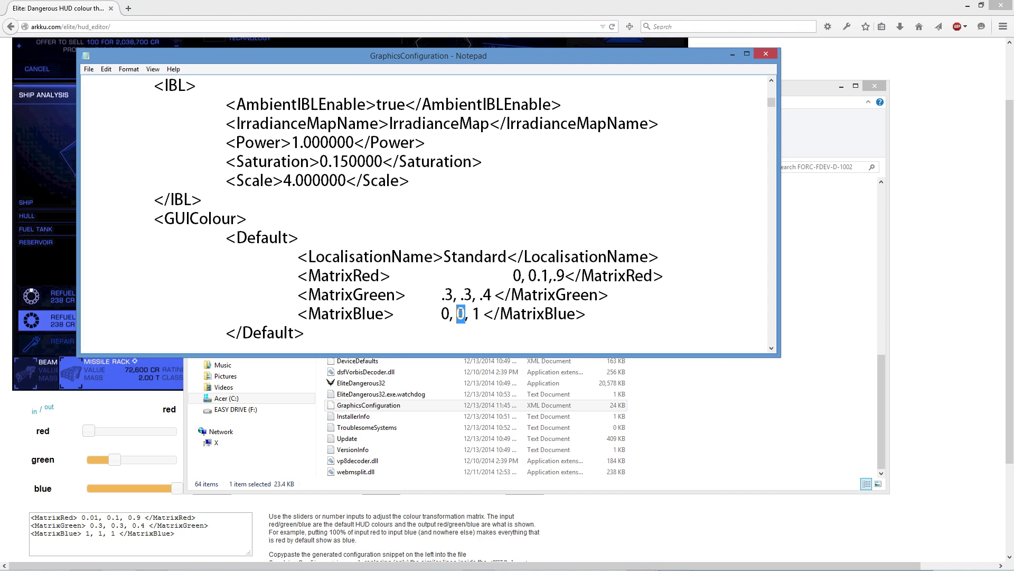
pyautogui.write('1')
pyautogui.doubleClick(447, 314)
pyautogui.write('1')
# Save GraphicsConfiguration via File > Save and minimise Notepad
pyautogui.click(89, 70)
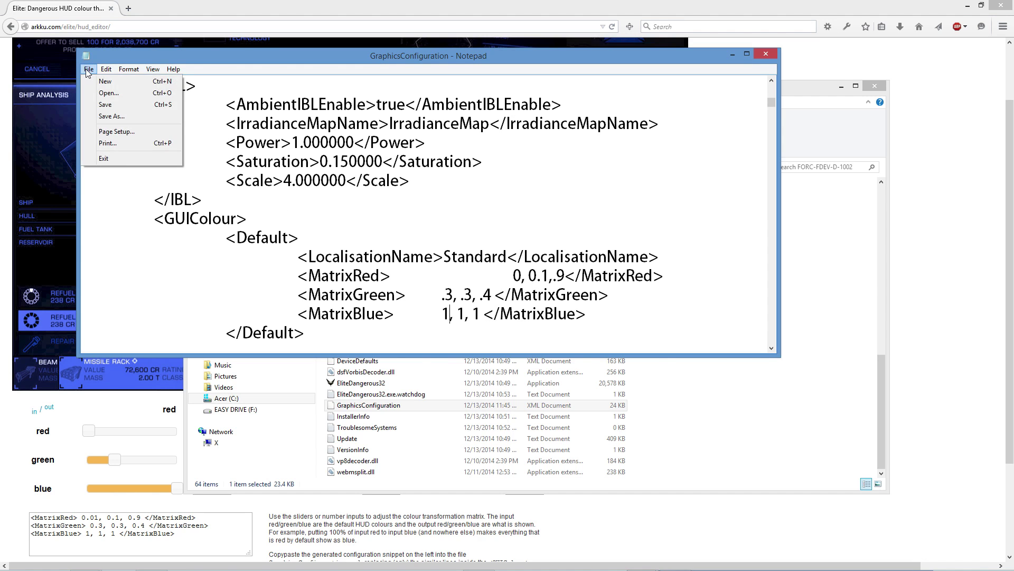
pyautogui.click(108, 105)
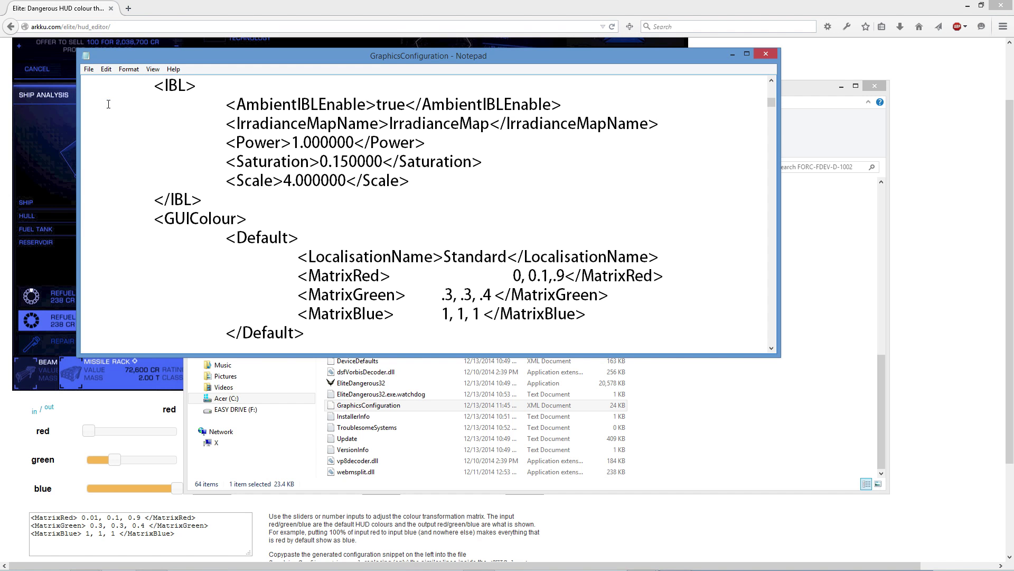
pyautogui.click(733, 56)
# Minimise File Explorer and Firefox, then switch to the running Elite: Dangerous
pyautogui.click(842, 87)
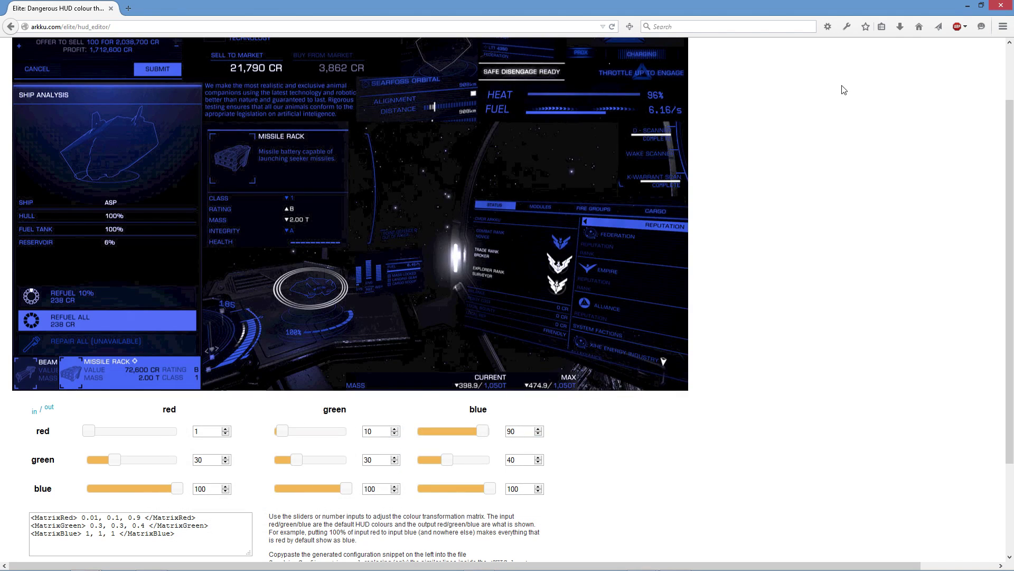
pyautogui.click(966, 6)
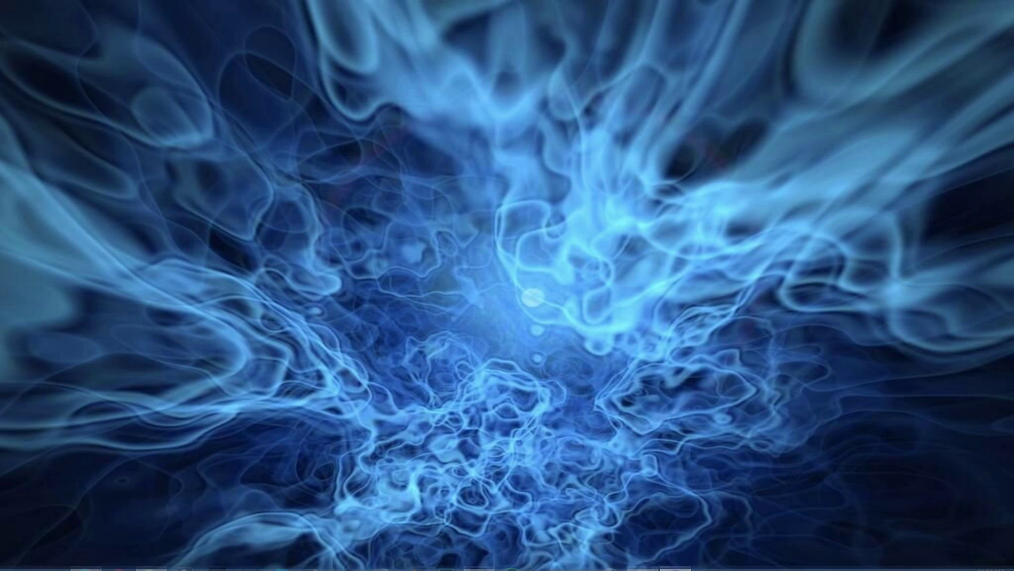
pyautogui.hotkey('alt', 'Tab')
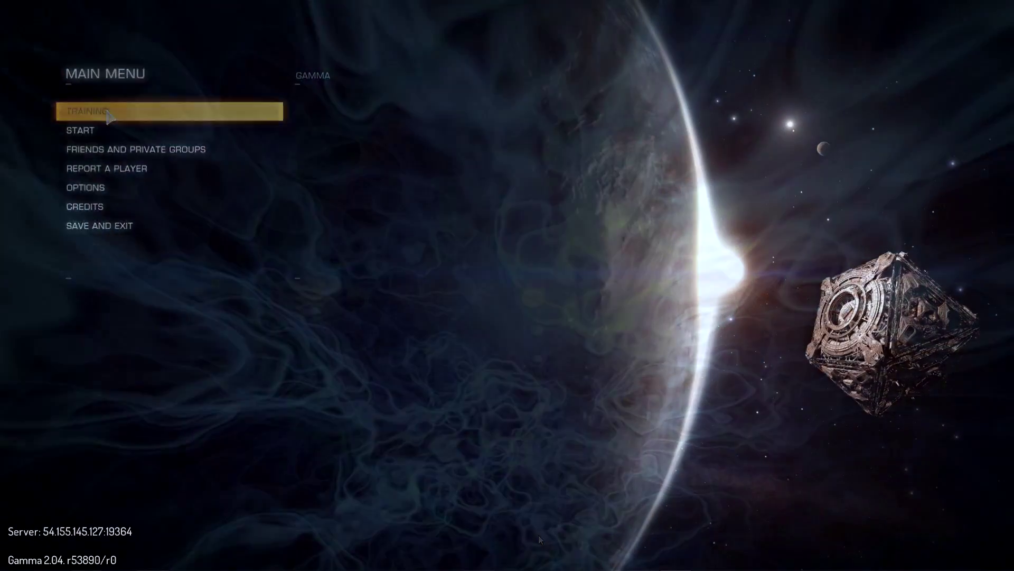
# Return from Training to the main menu and launch a Solo game session
pyautogui.click(109, 117)
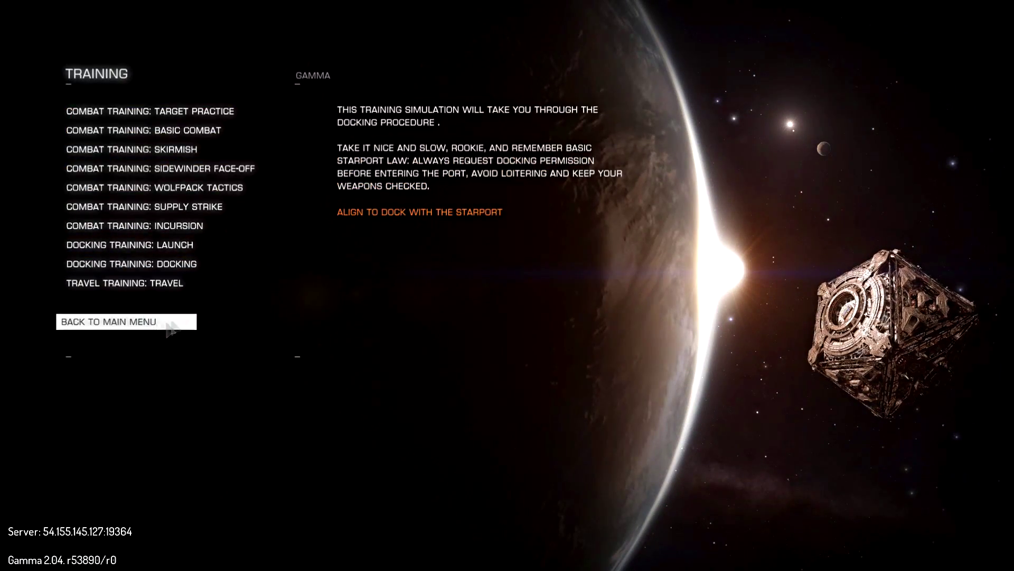
pyautogui.click(148, 322)
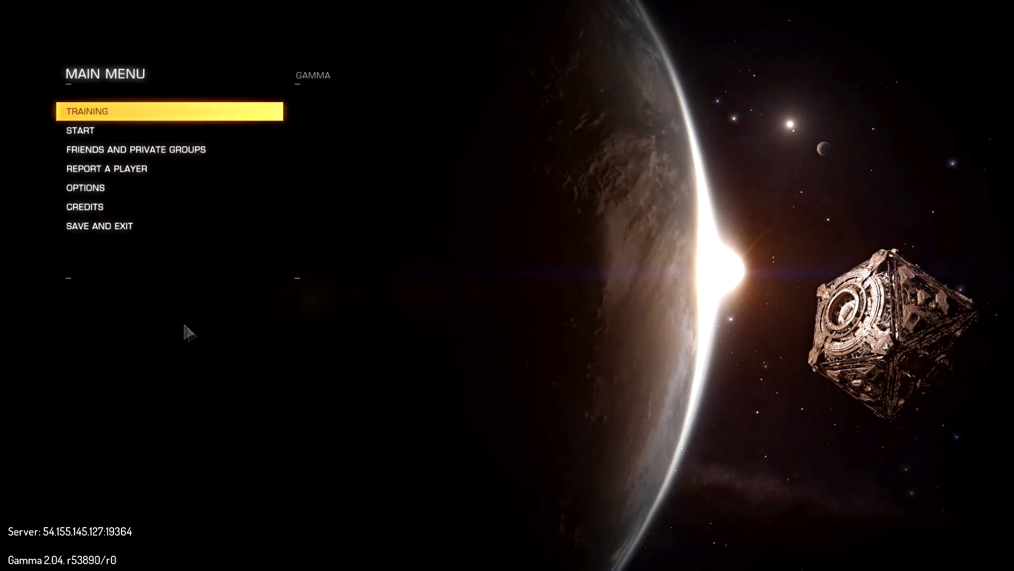
pyautogui.click(84, 134)
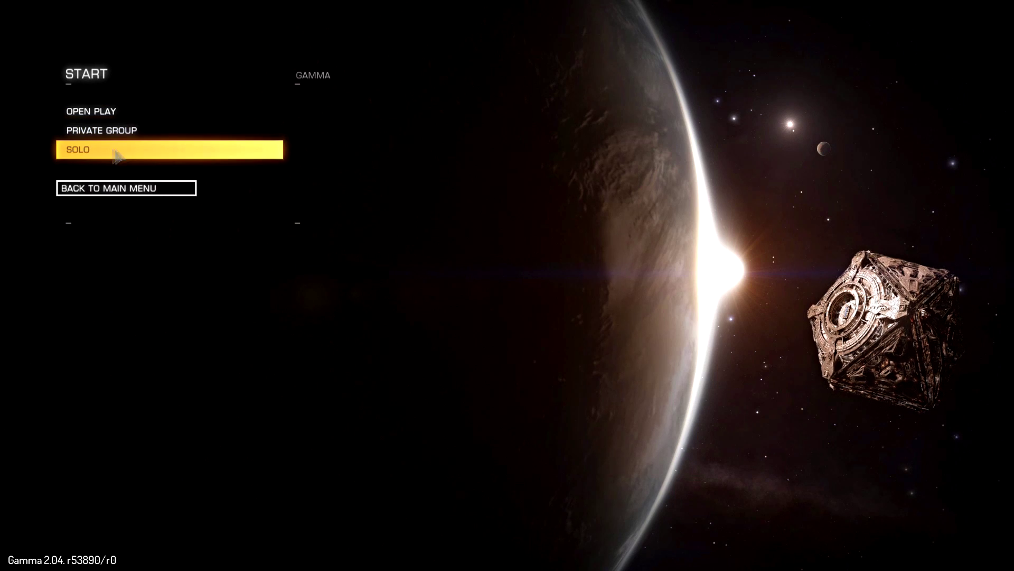
pyautogui.click(117, 110)
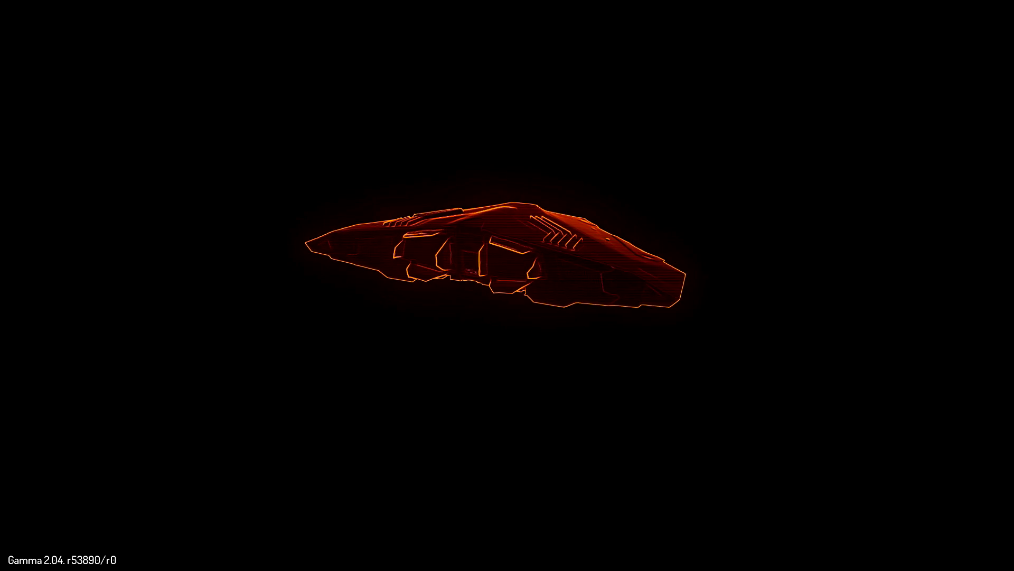